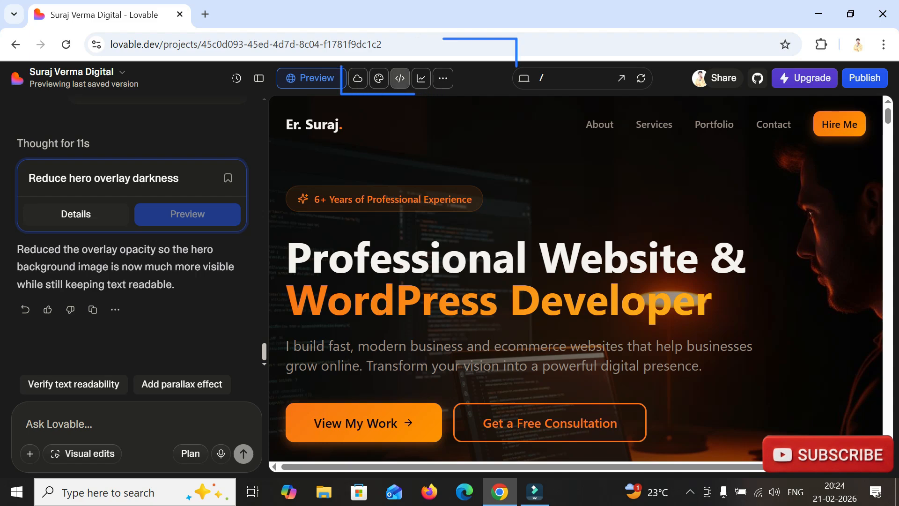
Download src/index.css from the project's code view and show the downloaded file in its folder
left_click(399, 78)
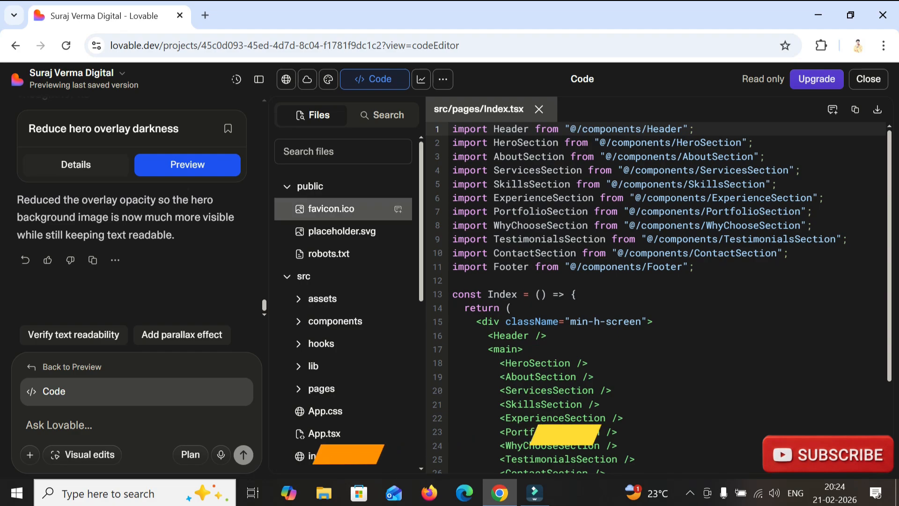
scroll(342, 197, "down", 7)
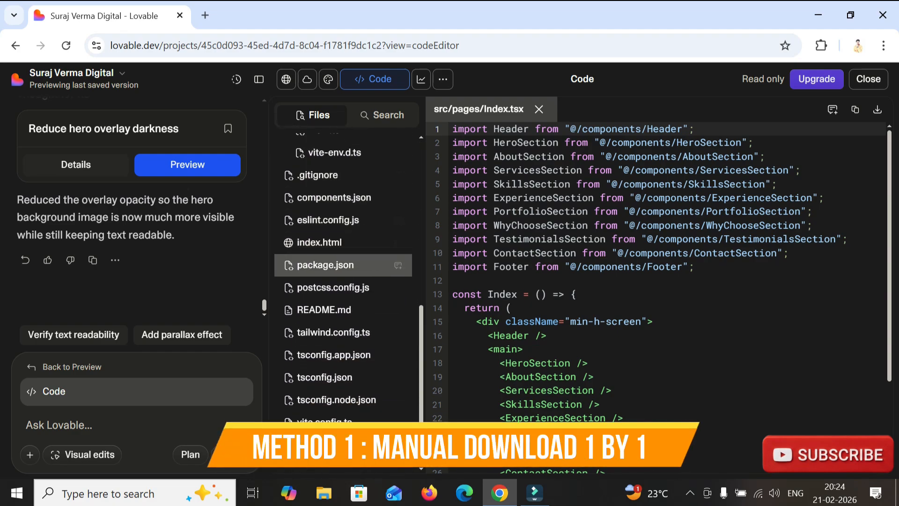
scroll(342, 253, "up", 6)
scroll(341, 244, "down", 3)
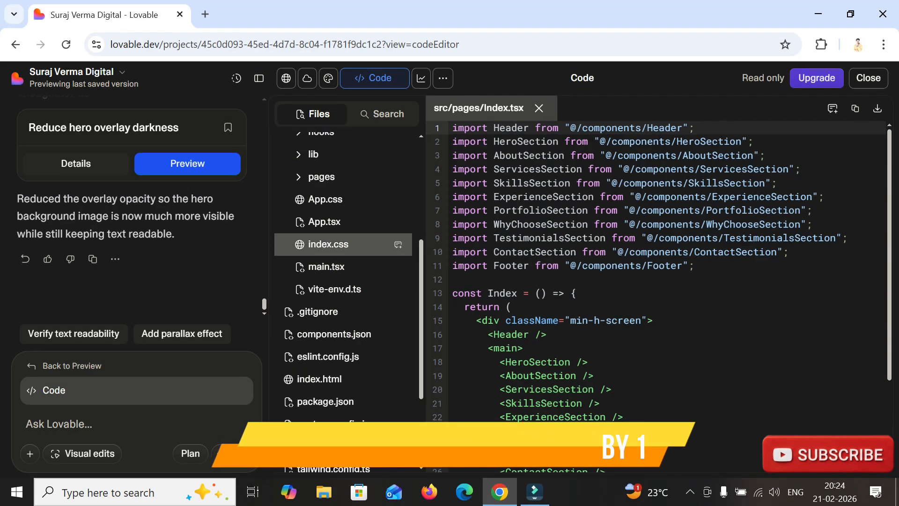
left_click(337, 244)
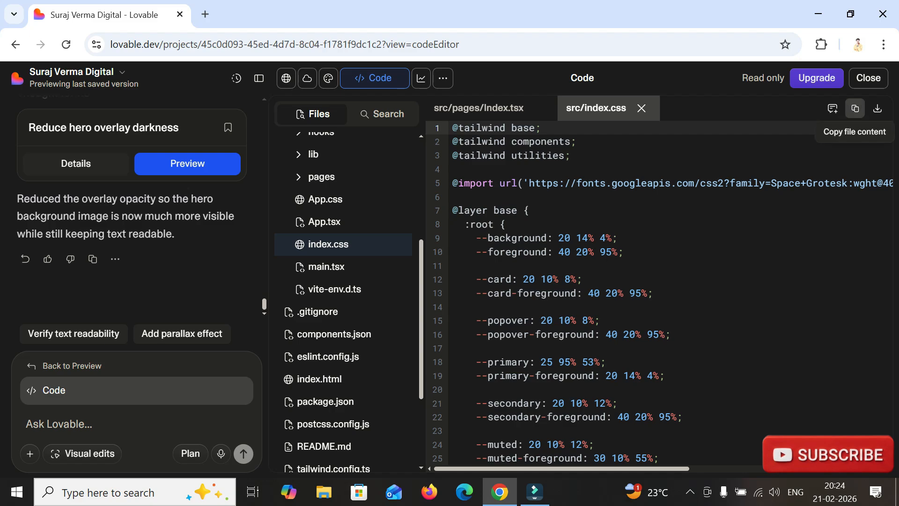
left_click(854, 108)
left_click(877, 108)
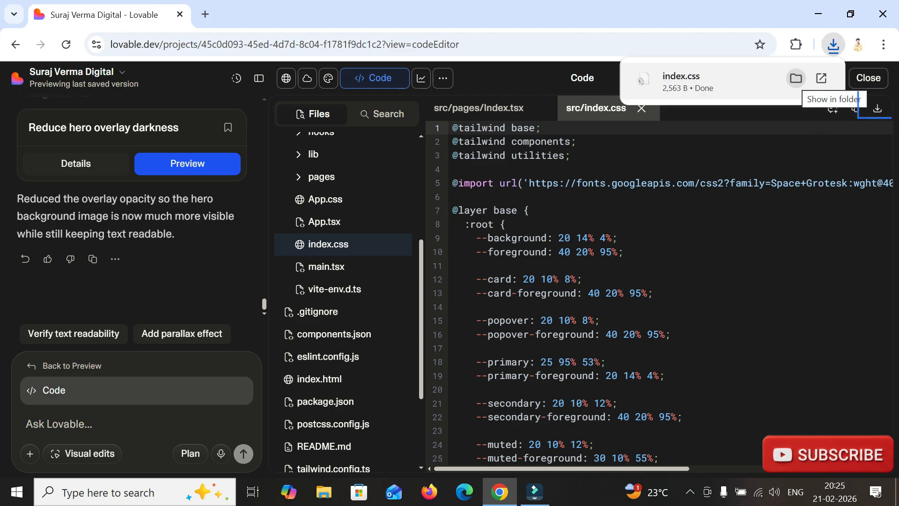
left_click(796, 78)
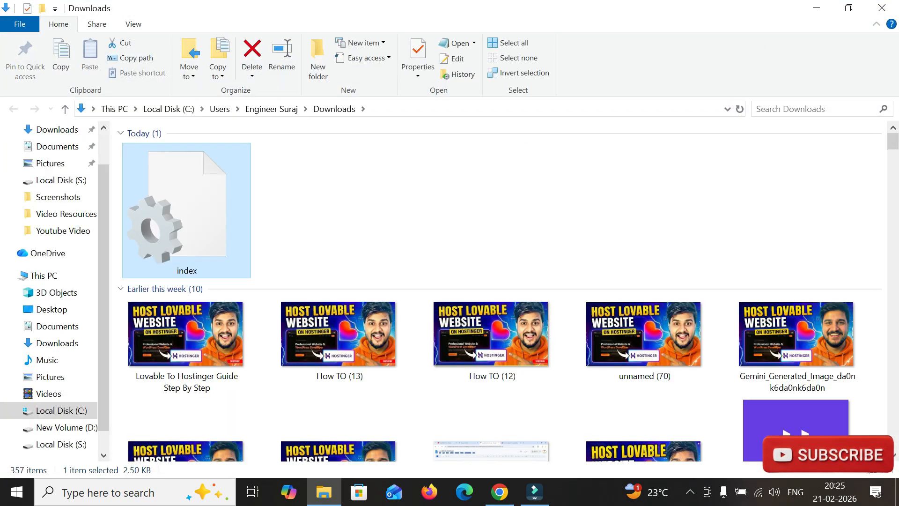
Return to the browser, download src/main.tsx from the project files, and close the code view
key("alt+Tab")
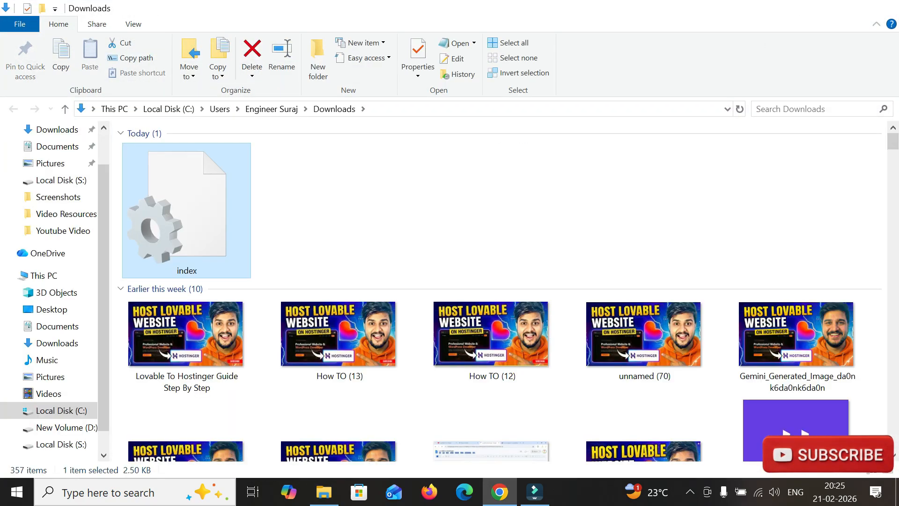
left_click(327, 266)
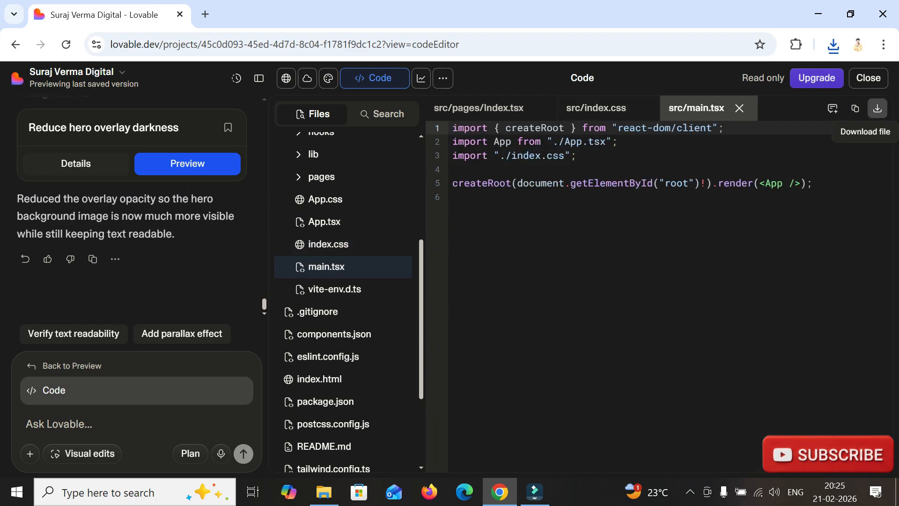
left_click(877, 108)
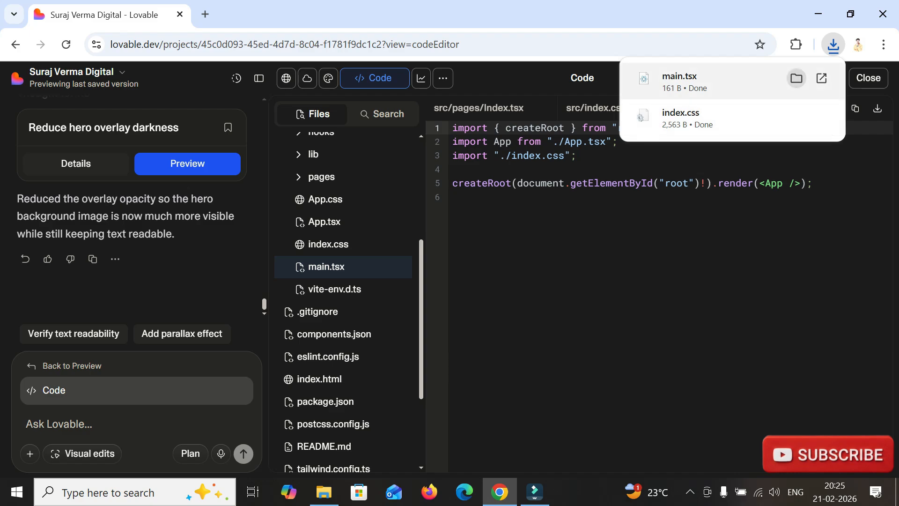
left_click(679, 252)
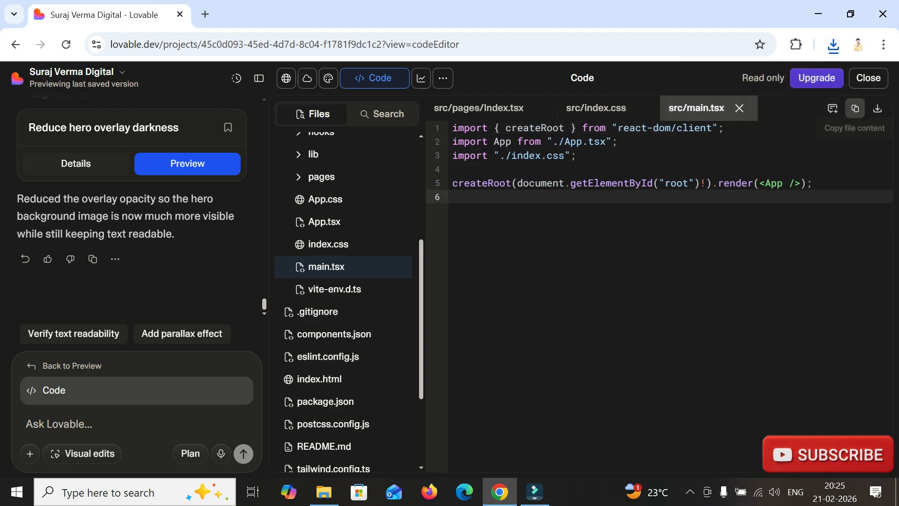
left_click(868, 78)
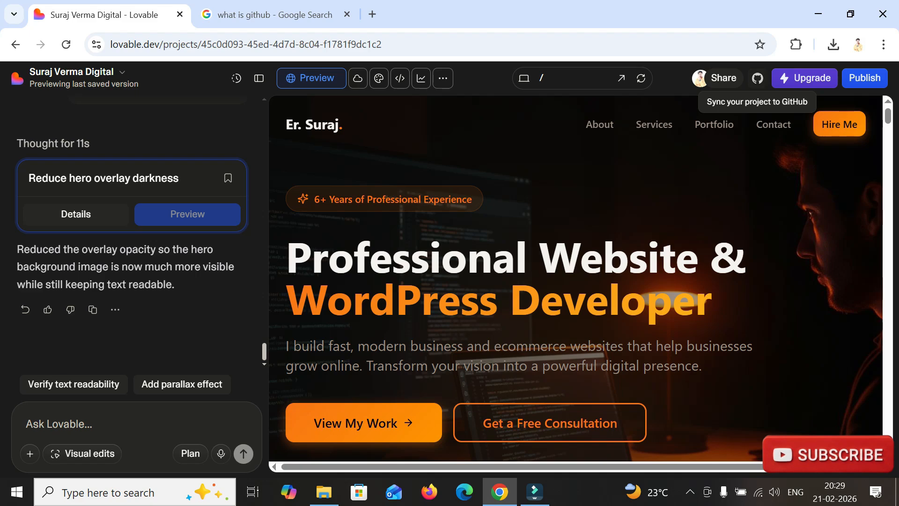
Connect the project to the listed GitHub organization and confirm the transfer for 2-way sync
left_click(758, 78)
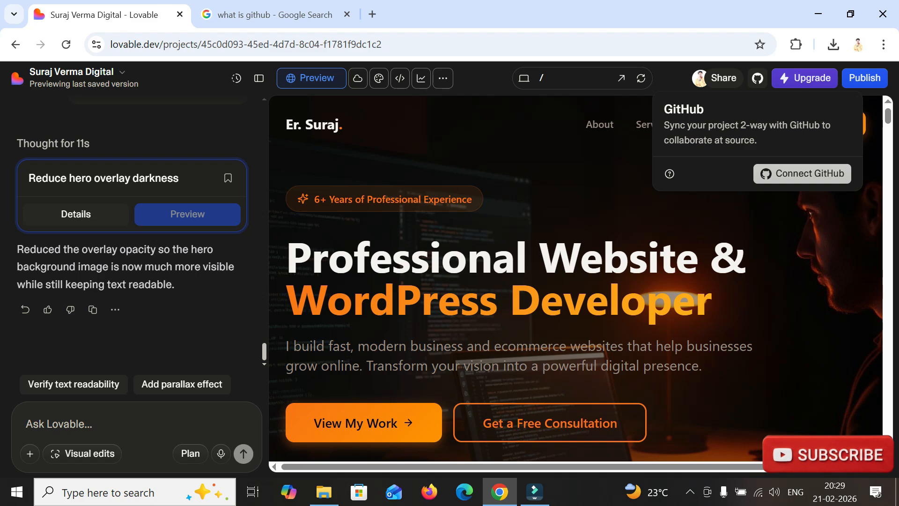
left_click(802, 173)
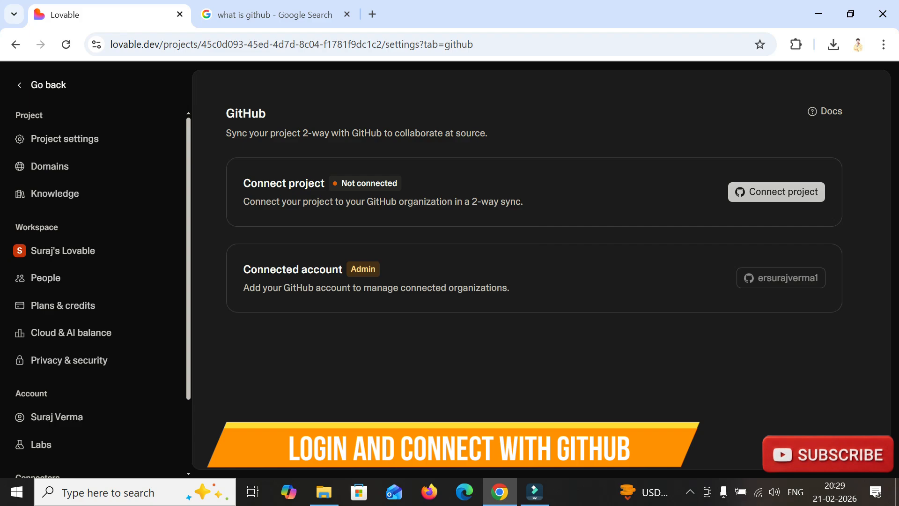
left_click(776, 191)
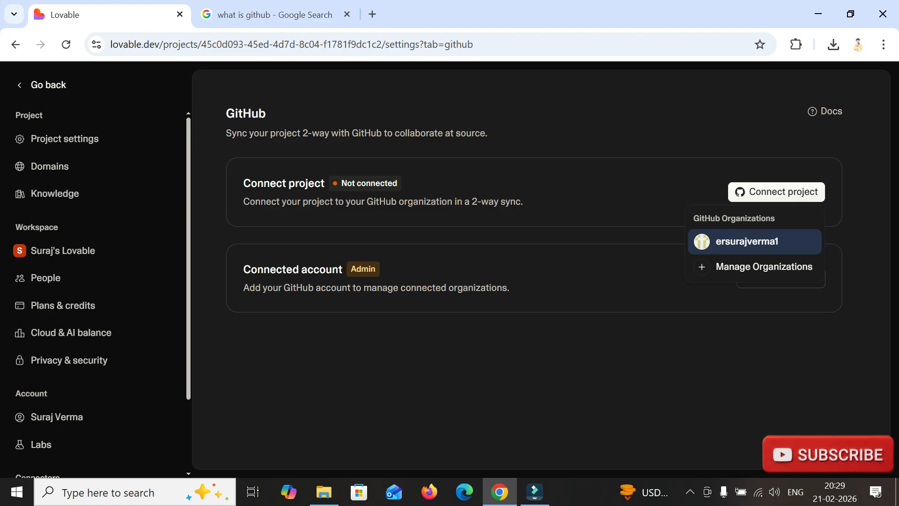
left_click(754, 241)
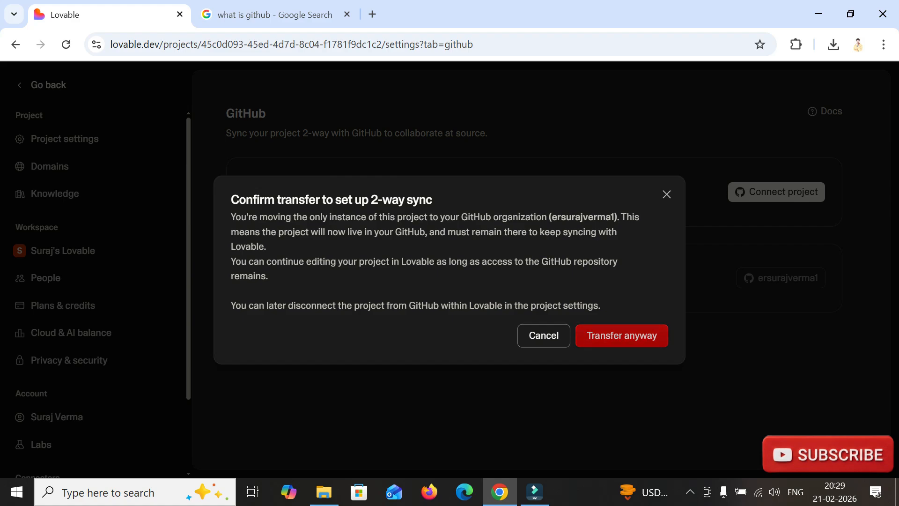
left_click(622, 336)
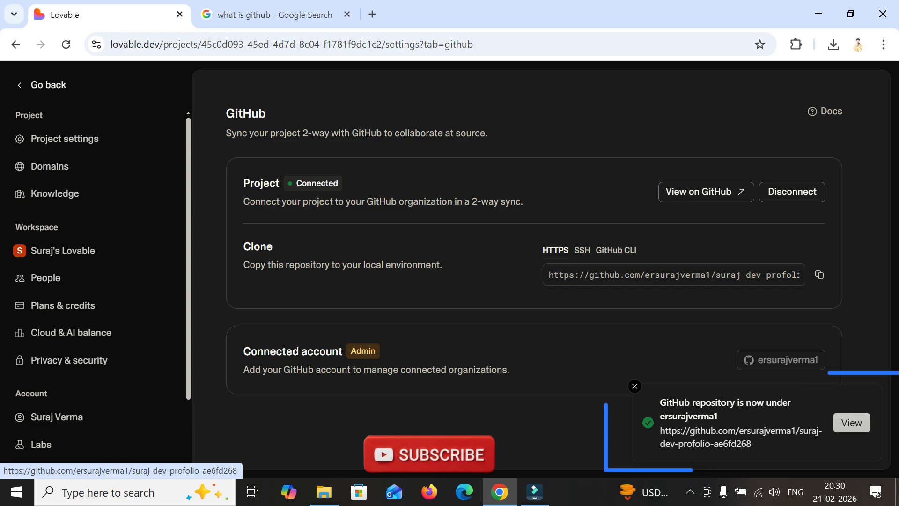
Open the project's new repository on GitHub and download its complete code as a ZIP
left_click(851, 422)
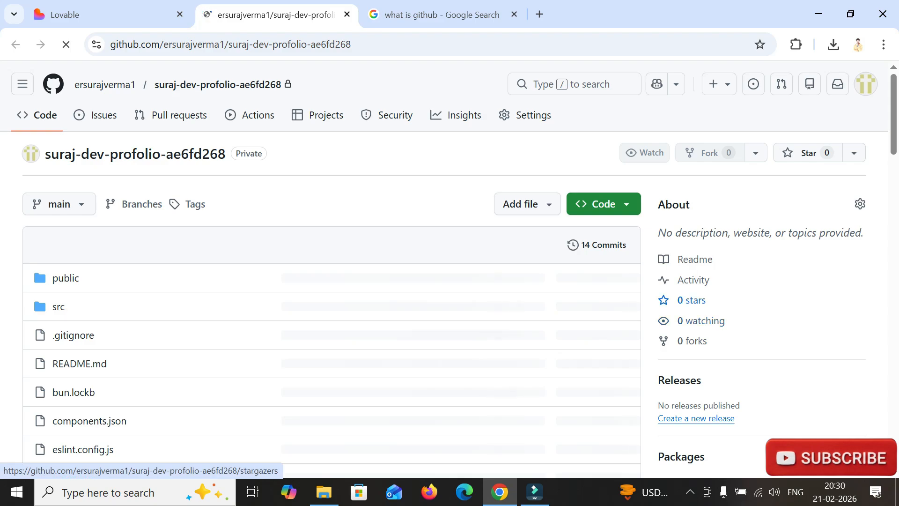
scroll(327, 280, "down", 3)
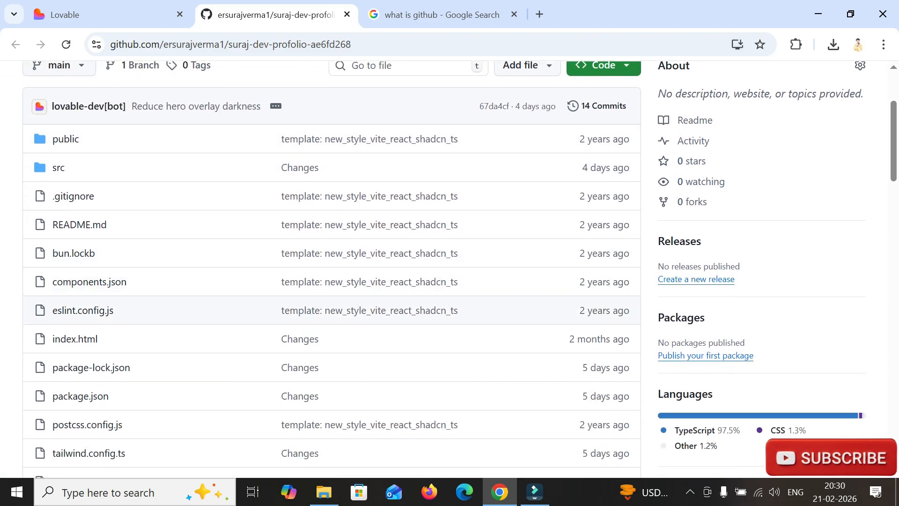
scroll(449, 270, "down", 7)
scroll(449, 269, "up", 10)
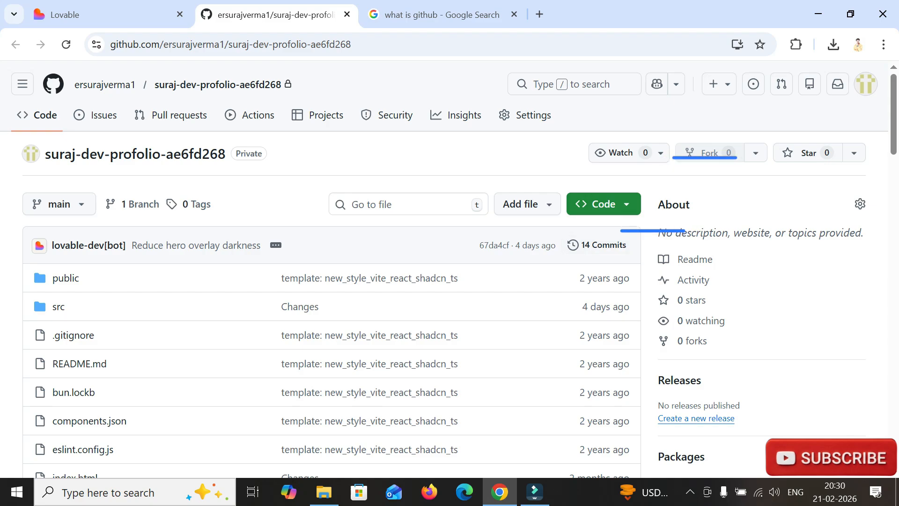
left_click(603, 204)
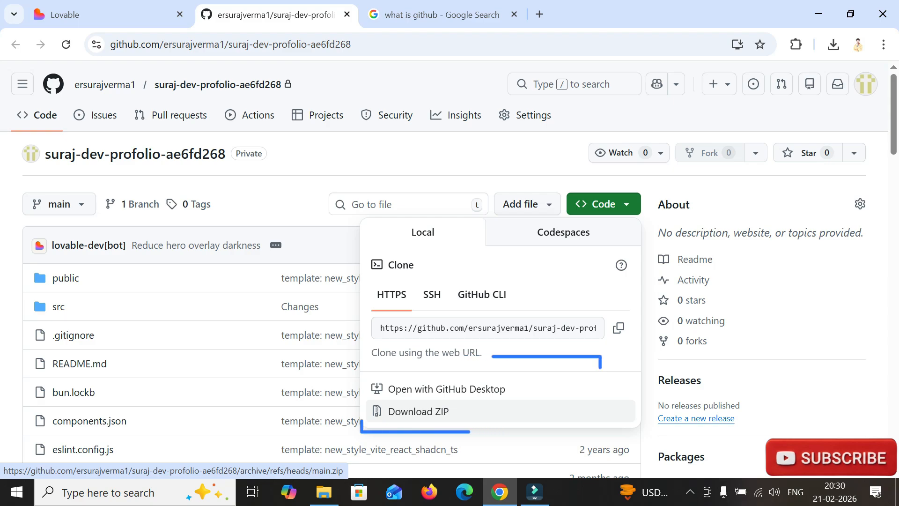
left_click(418, 411)
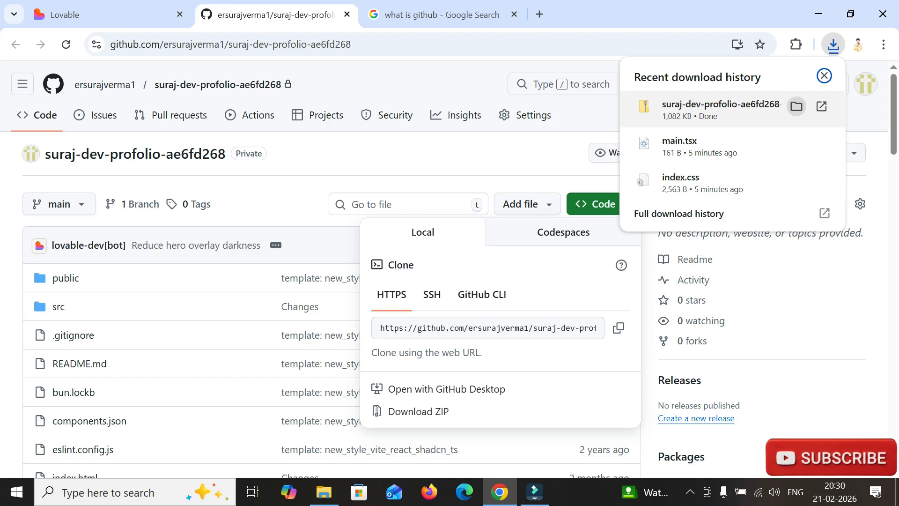
Extract the downloaded repository ZIP into the suggested folder in Downloads and open the extracted project folder
left_click(795, 106)
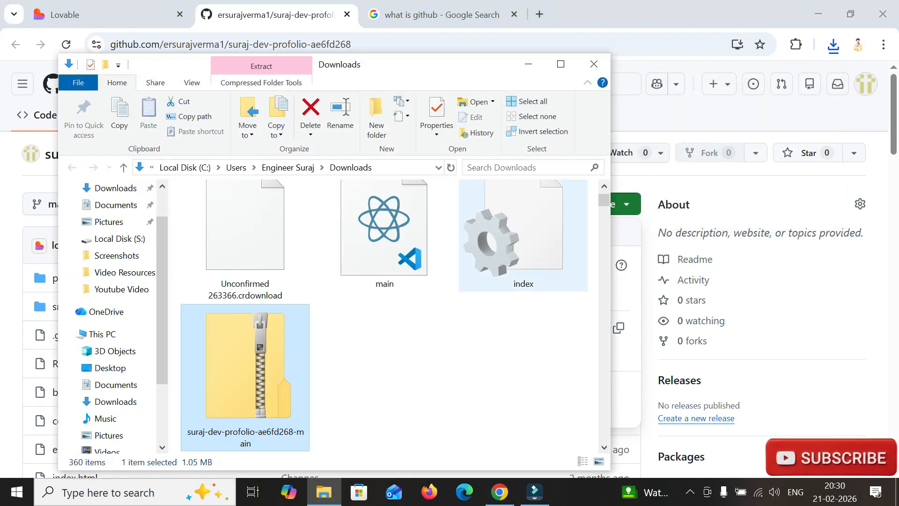
key("super+Up")
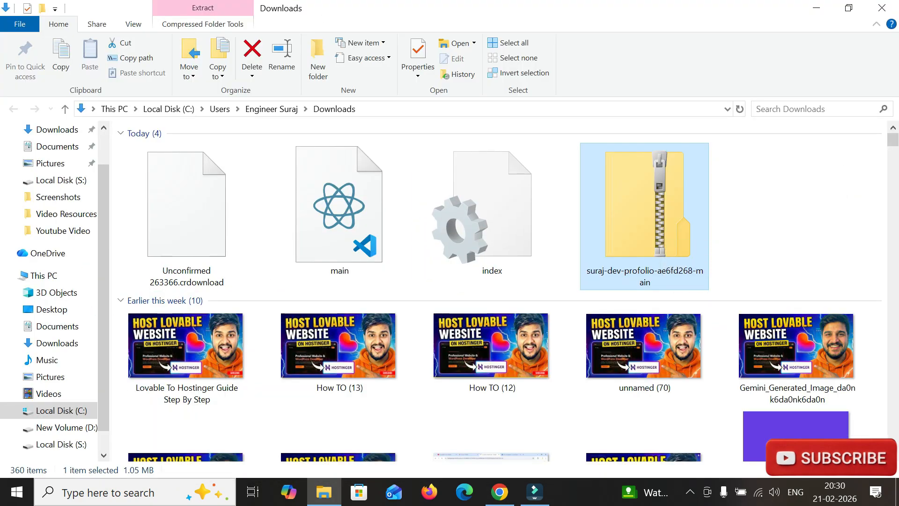
right_click(669, 195)
left_click(693, 240)
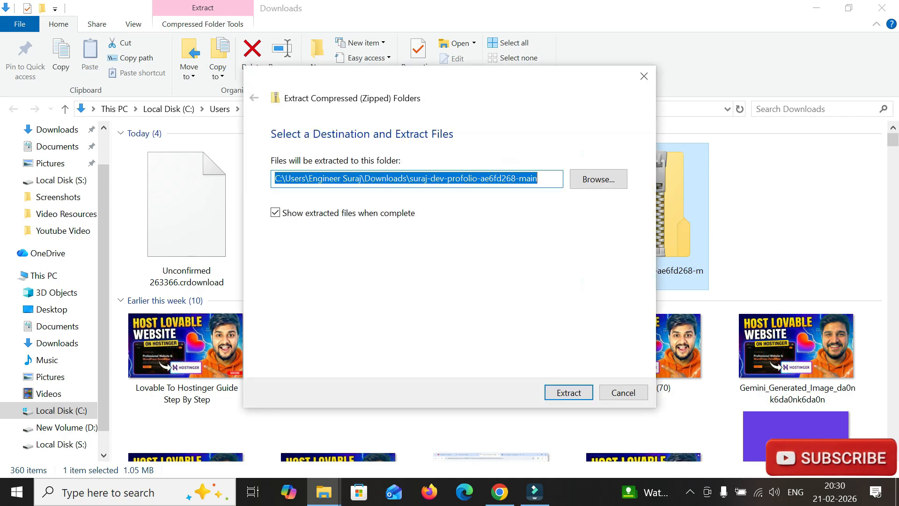
key("Return")
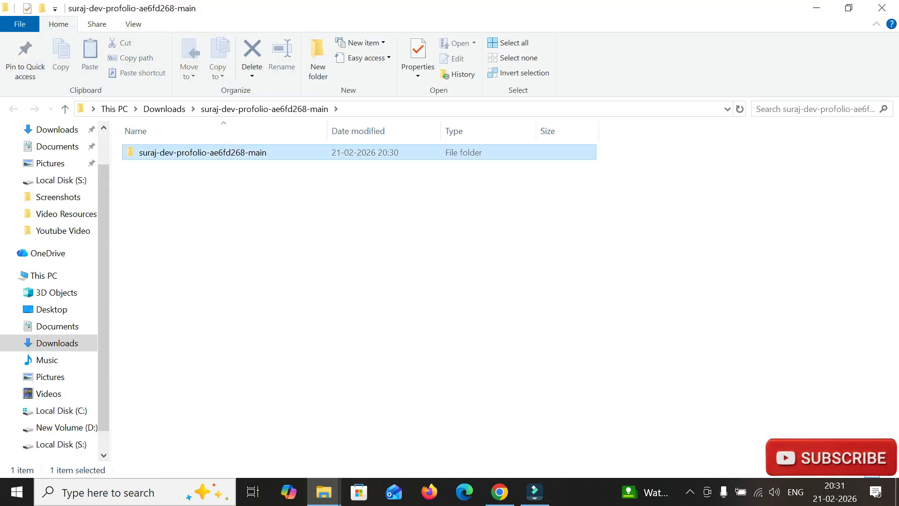
key("Return")
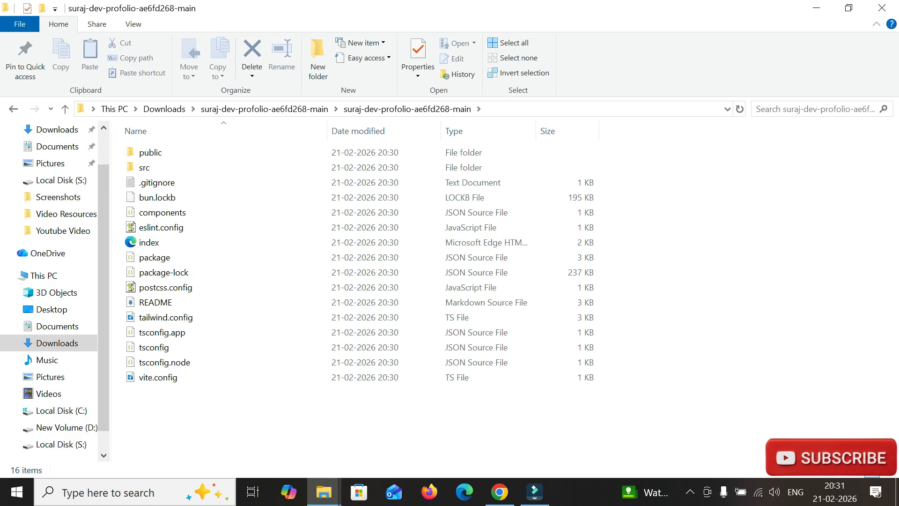
Switch back to Lovable in the browser and return from the GitHub settings to the project's preview
left_click(499, 491)
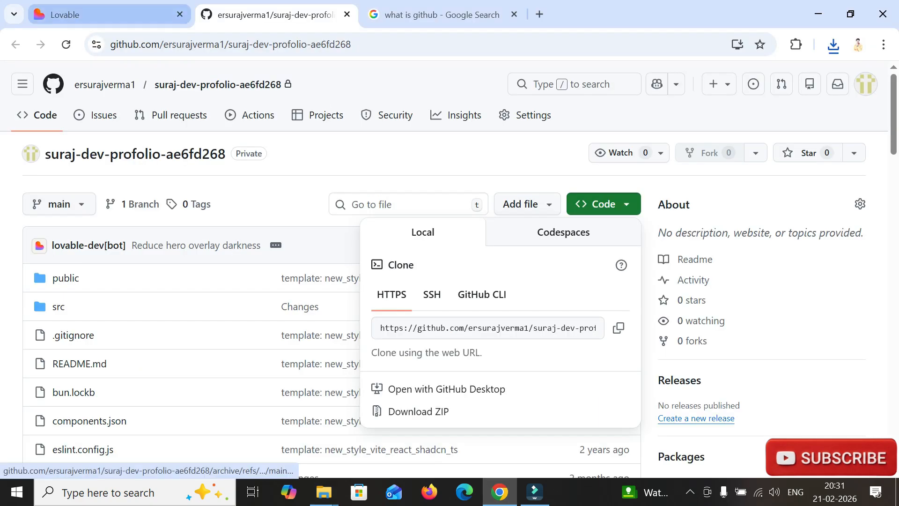
left_click(107, 15)
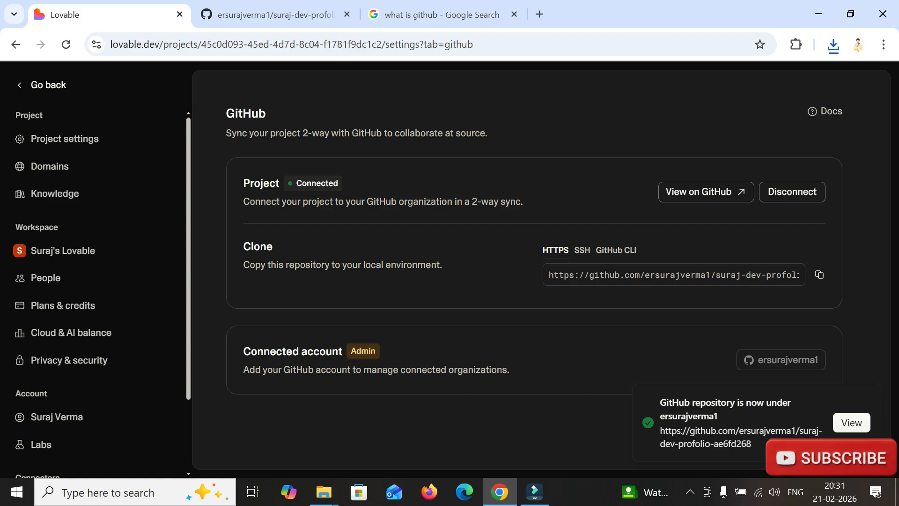
left_click(40, 85)
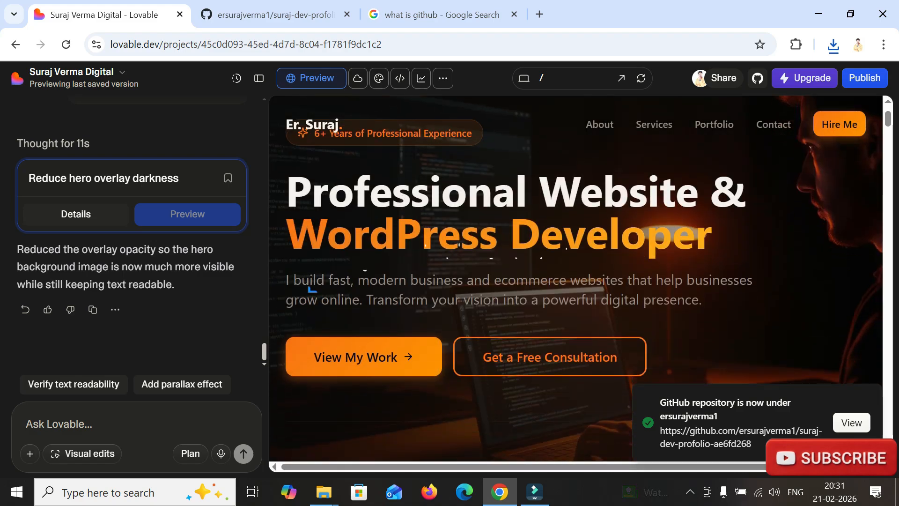
scroll(576, 281, "down", 2)
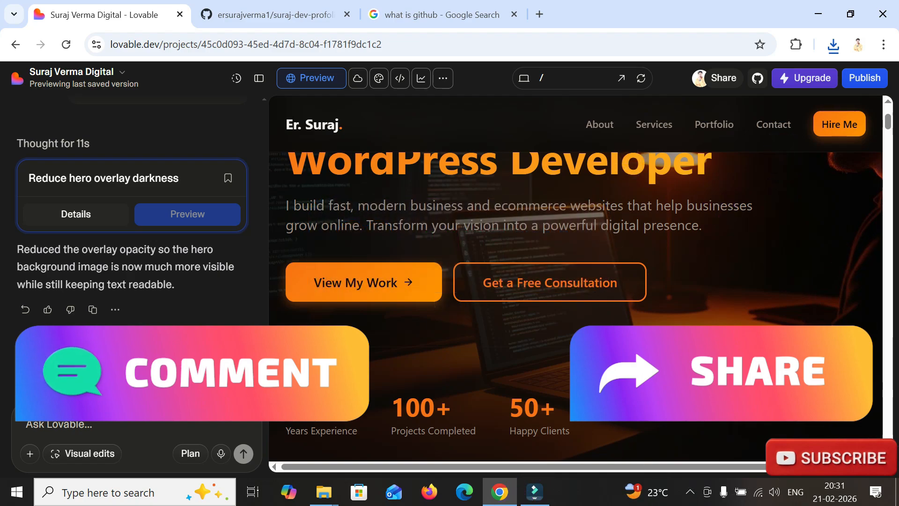
scroll(576, 281, "up", 3)
scroll(575, 281, "down", 4)
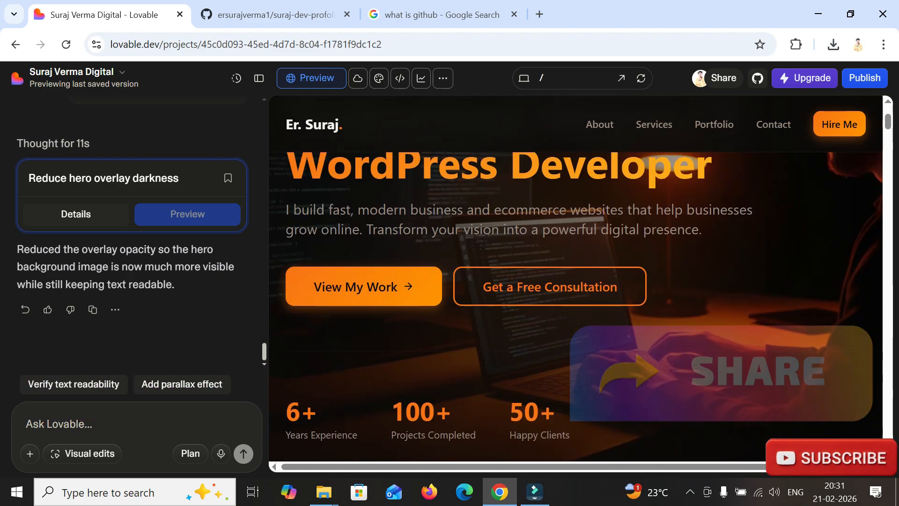
scroll(576, 280, "up", 4)
scroll(576, 280, "down", 8)
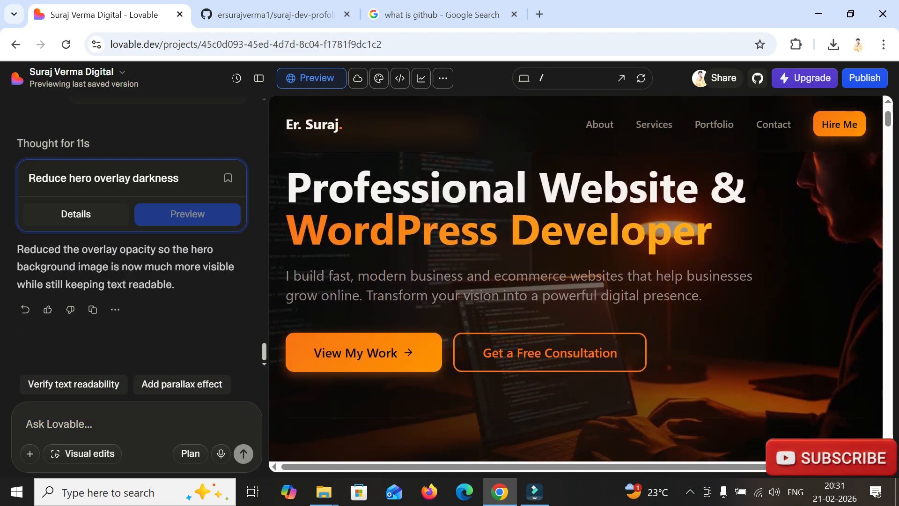
scroll(575, 281, "up", 7)
scroll(576, 280, "up", 1)
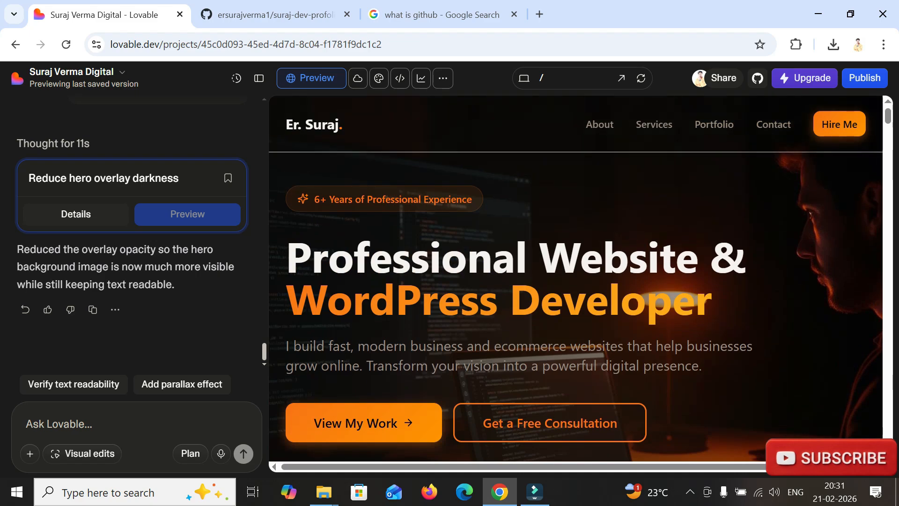